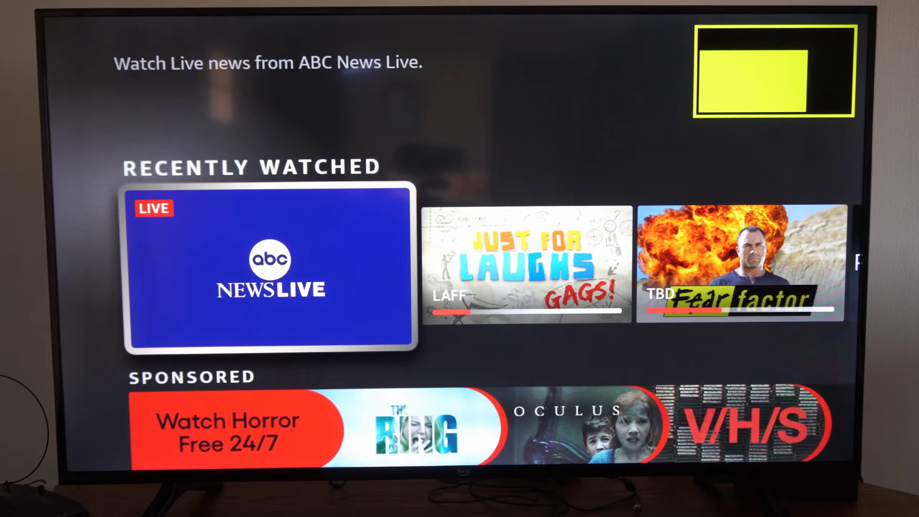
# Move focus up onto the home navigation row of the Fire TV home screen
pyautogui.press('Up')
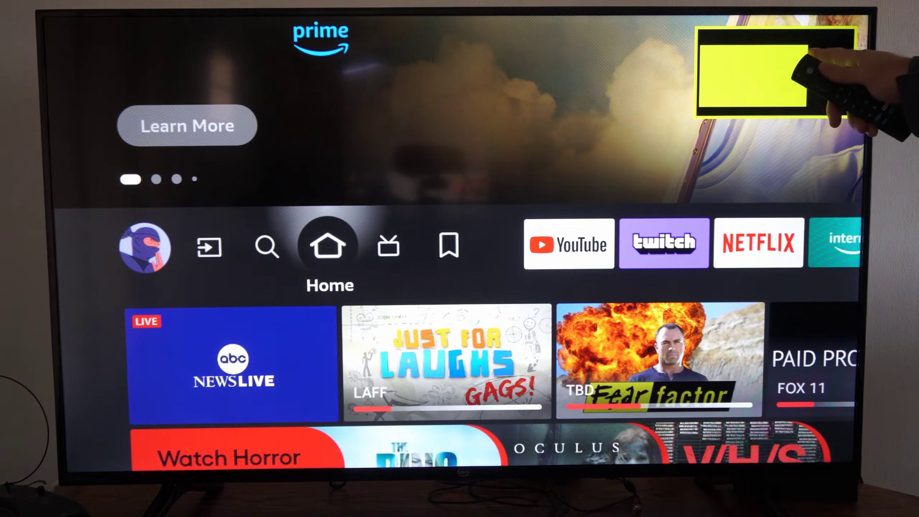
pyautogui.press('Right')
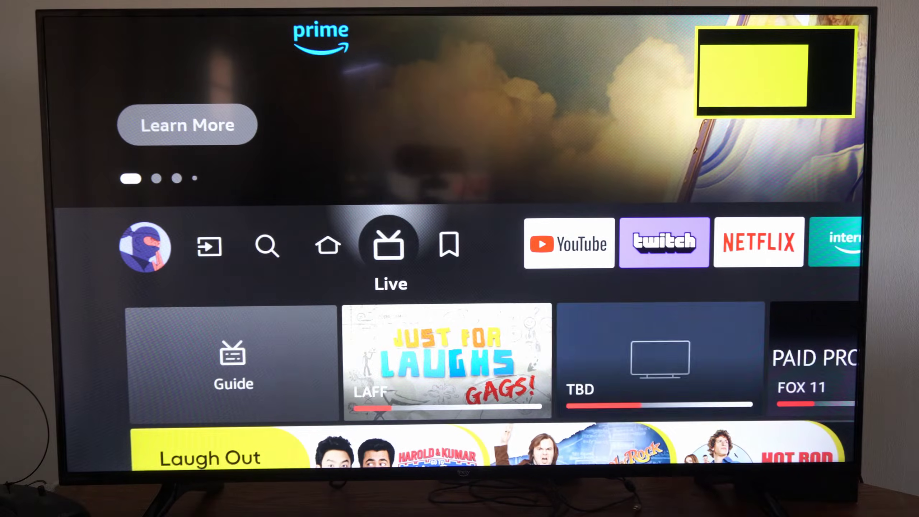
pyautogui.press('Left')
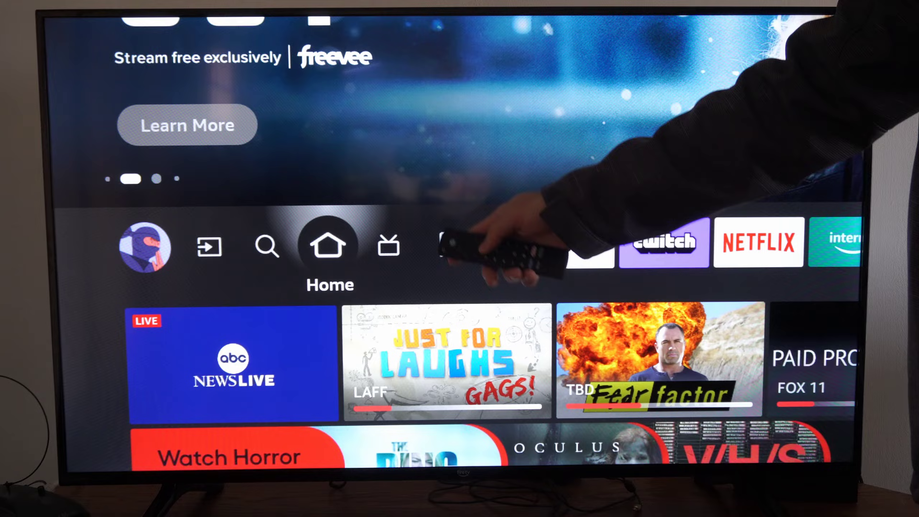
# Go from the Settings gear into the grid and enter the Accessibility settings
pyautogui.press('Right')
pyautogui.press('Right')
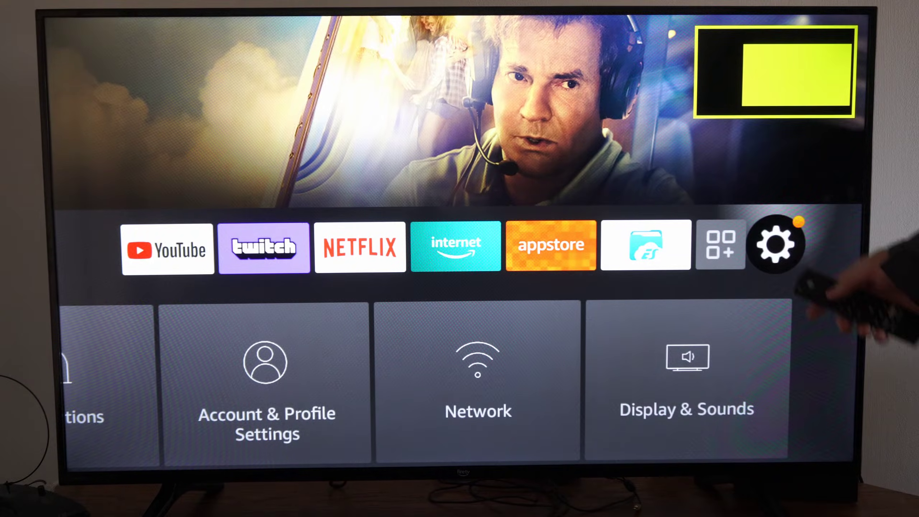
pyautogui.press('Down')
pyautogui.press('Down')
pyautogui.press('Down')
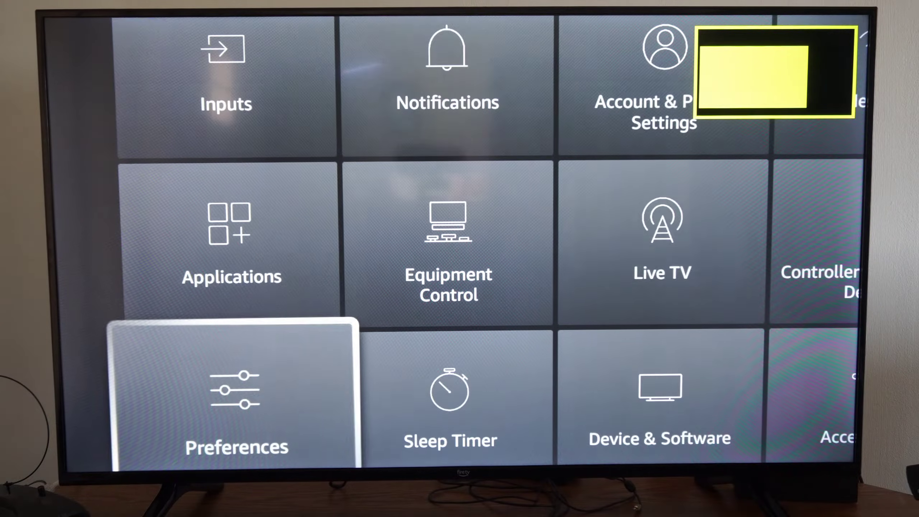
pyautogui.press('Right')
pyautogui.press('Right')
pyautogui.press('Right')
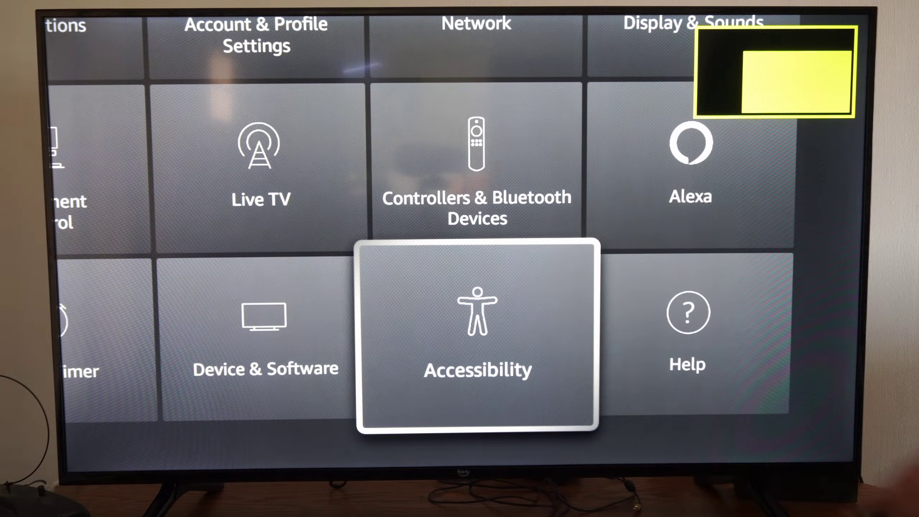
pyautogui.press('Return')
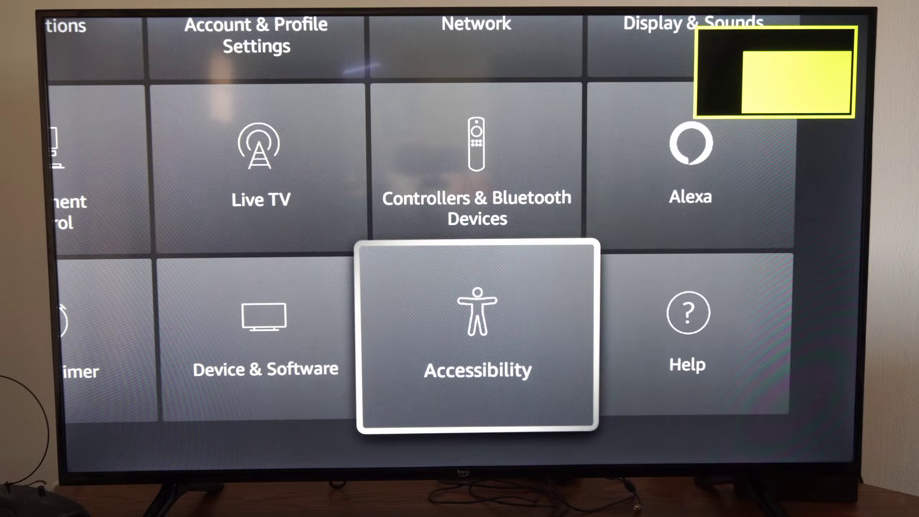
# Switch Screen Magnifier to OFF, removing the yellow box and restoring normal zoom
pyautogui.press('Down')
pyautogui.press('Down')
pyautogui.press('Down')
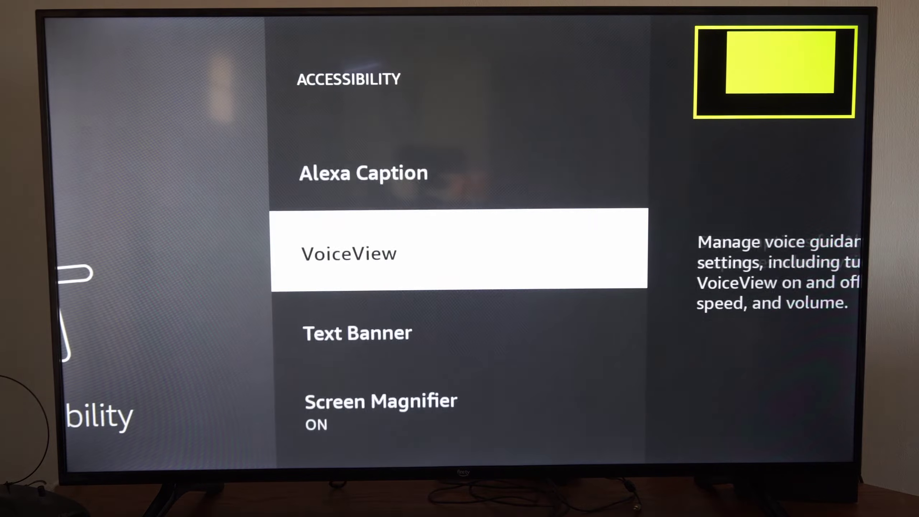
pyautogui.press('Down')
pyautogui.press('Down')
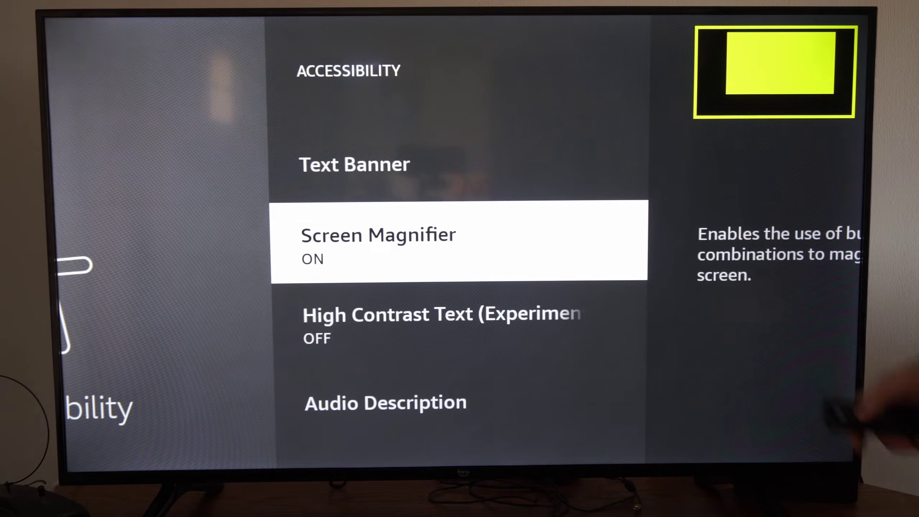
pyautogui.press('Return')
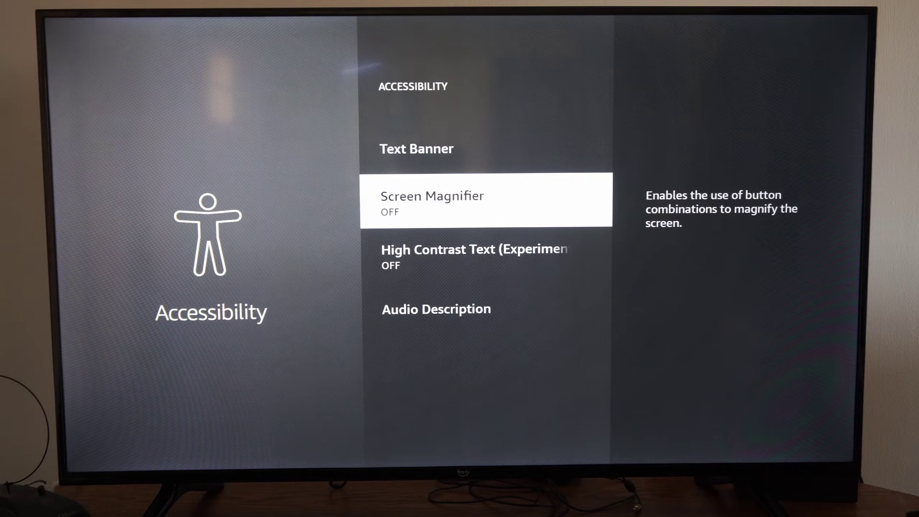